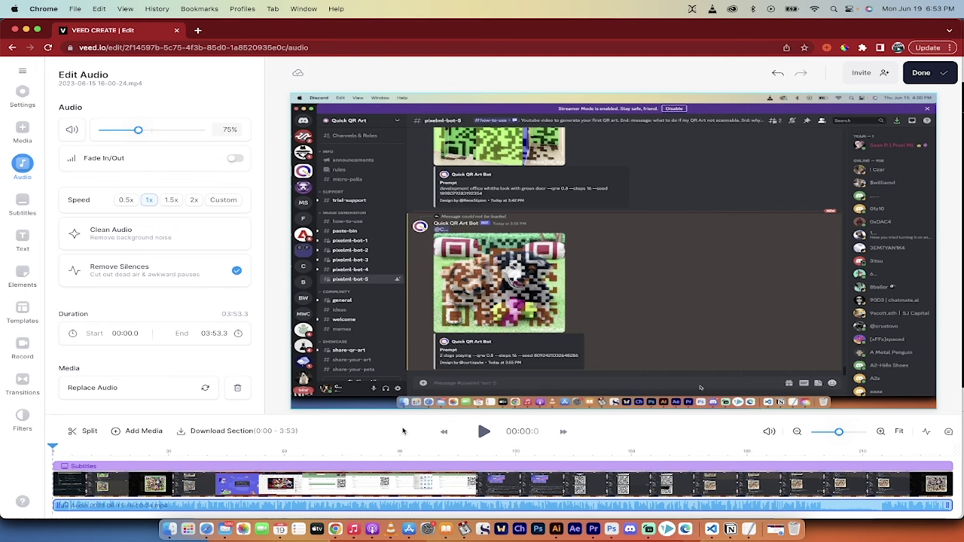
- Bring the Premiere Pro project to the front and focus its captions list
click(496, 488)
click(593, 529)
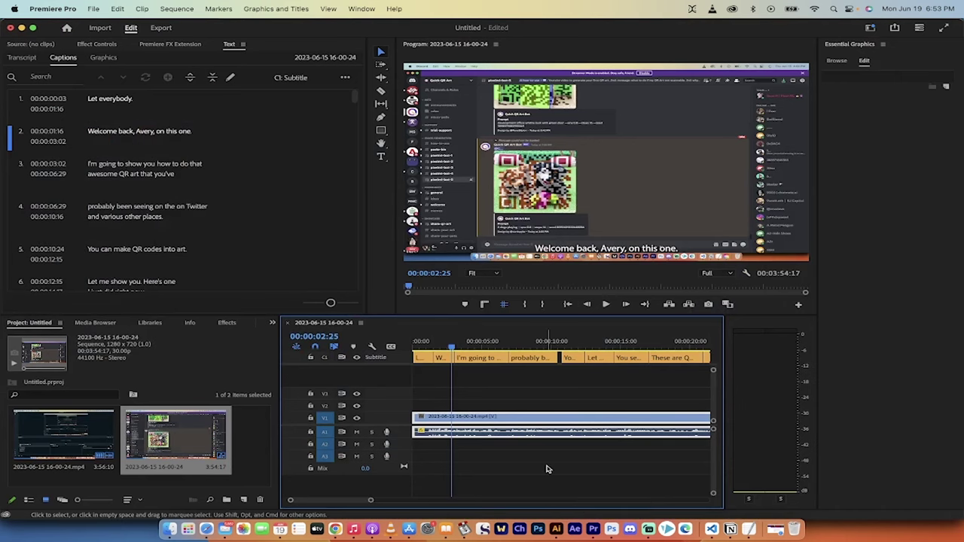
click(230, 46)
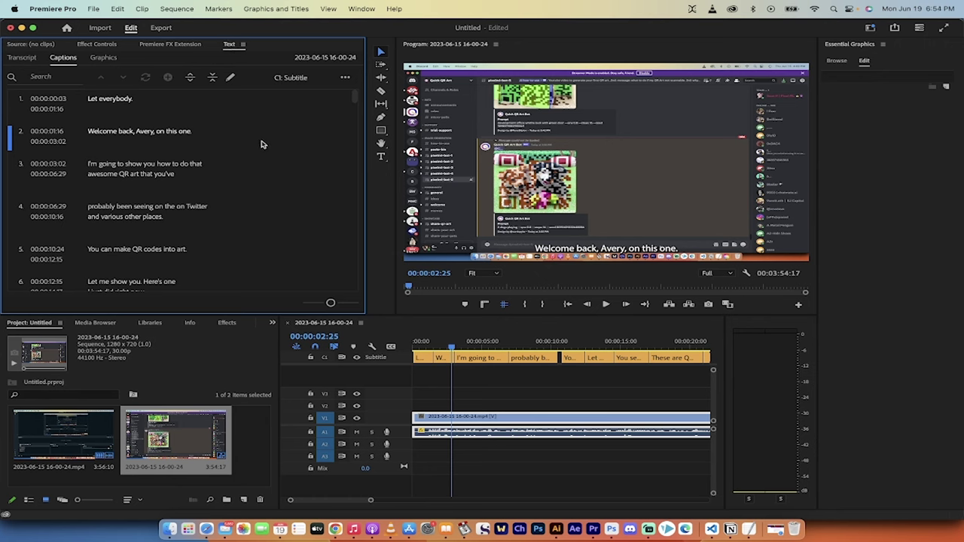
- Play the captioned sequence from the start to about three seconds
click(455, 348)
drag(455, 348, 415, 348)
key(space)
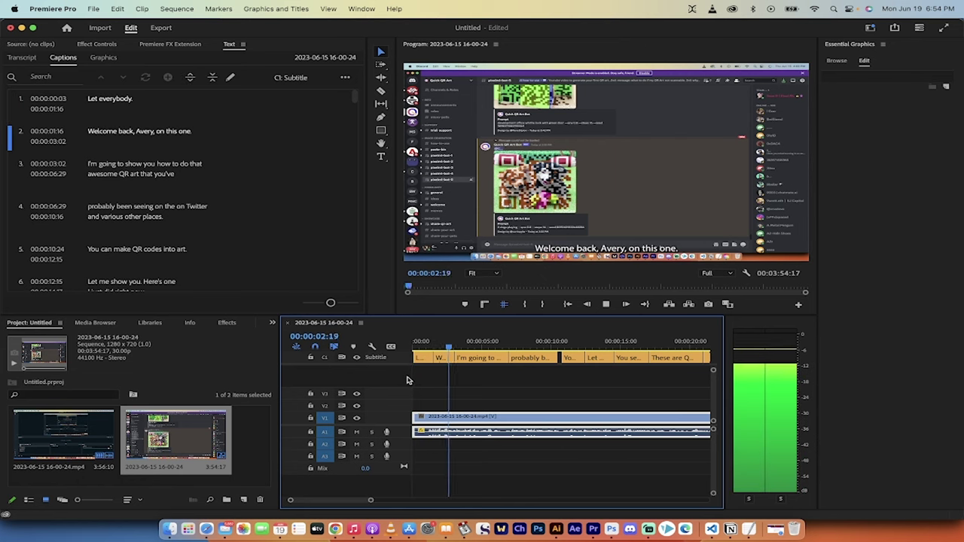
key(space)
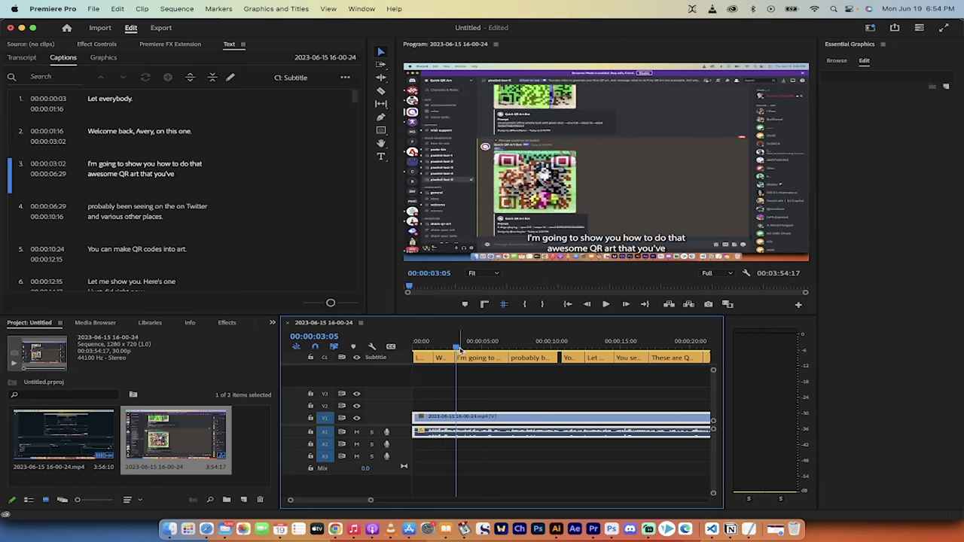
- Return to the start to show the 'Let everybody.' caption and replay the opening captions
drag(455, 348, 414, 348)
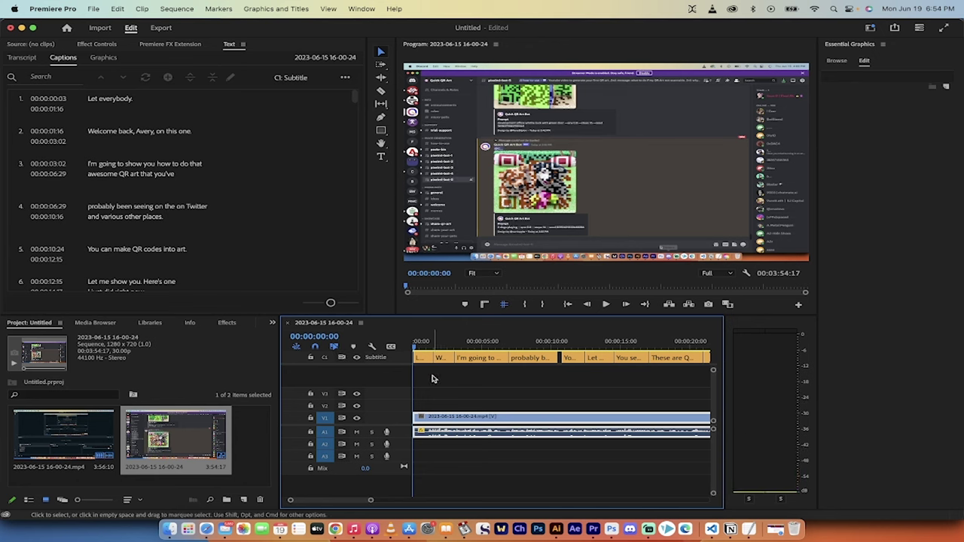
click(416, 347)
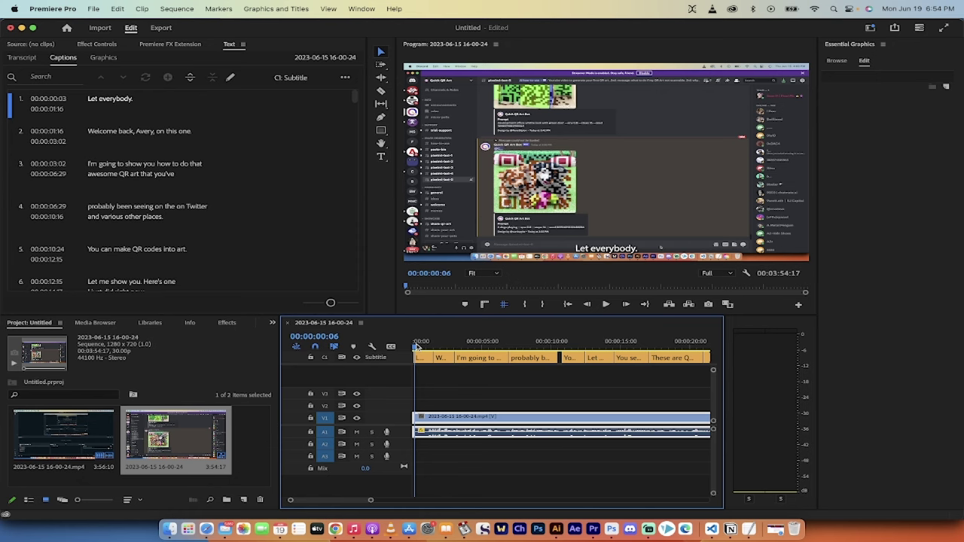
drag(416, 347, 437, 380)
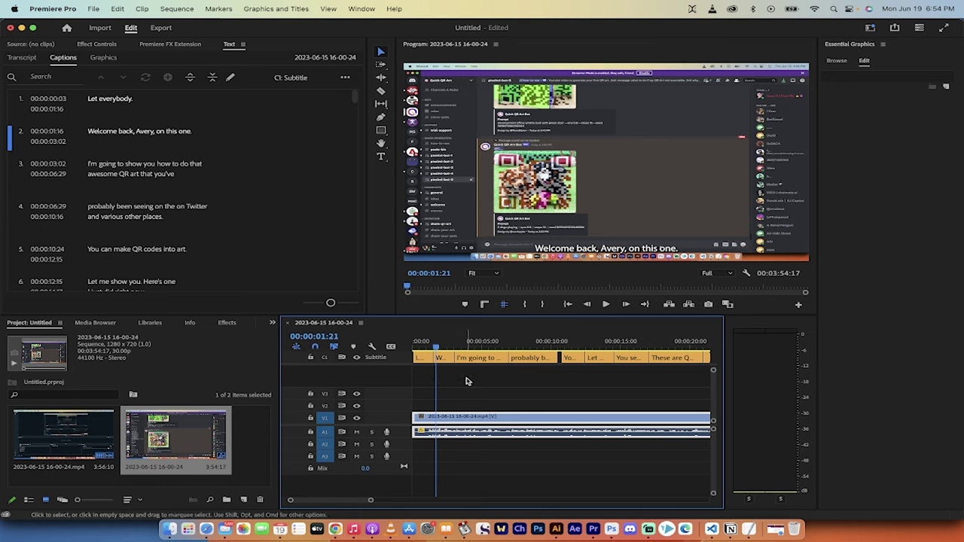
click(432, 347)
key(space)
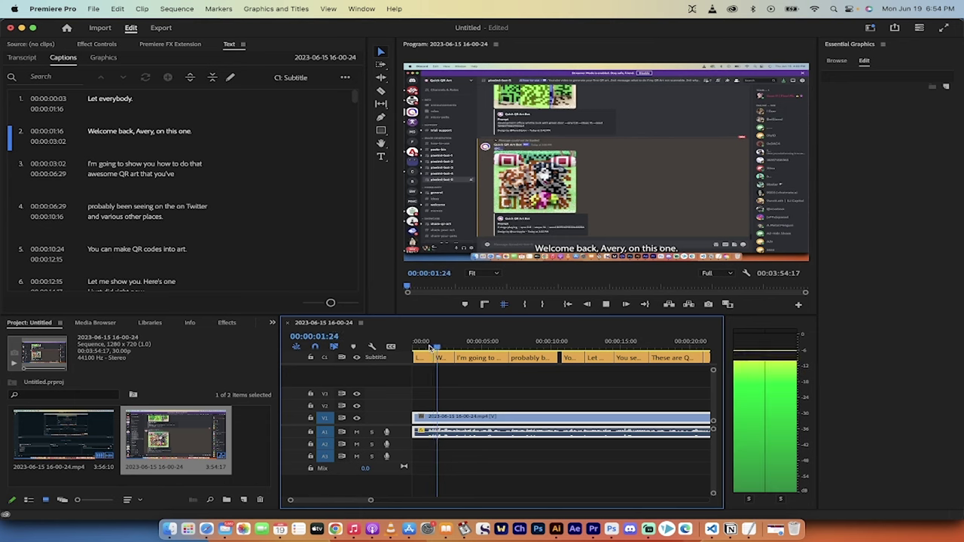
key(space)
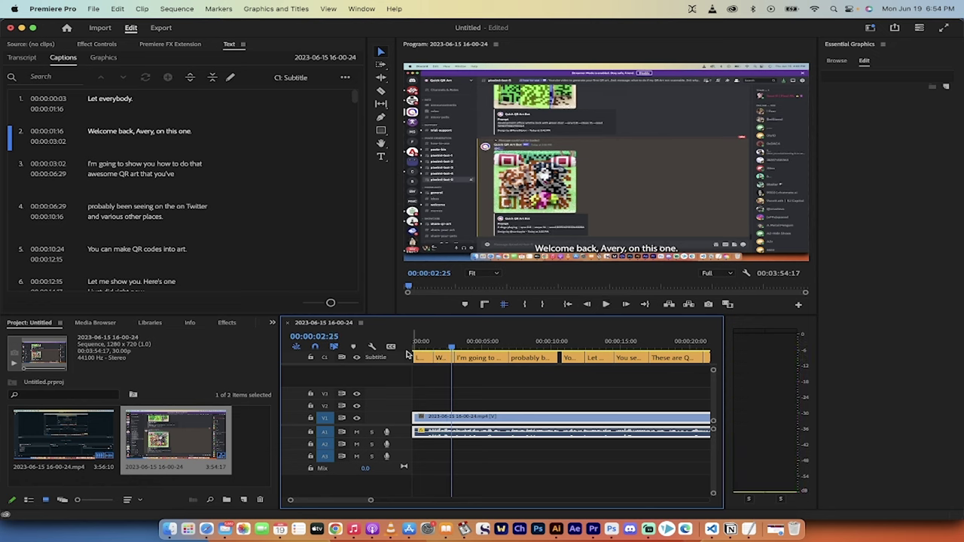
- Switch back to VEED in Chrome and play the subtitled video to about four seconds
click(336, 529)
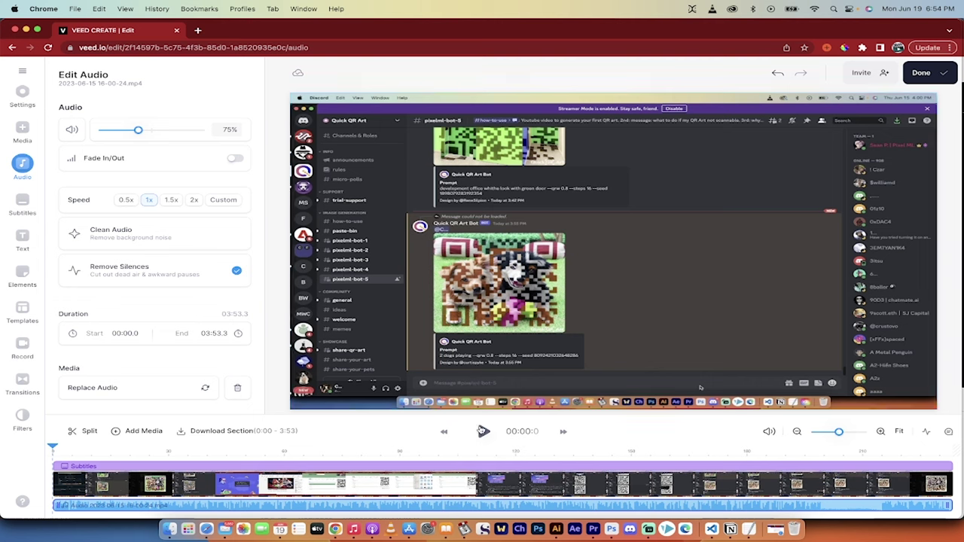
click(484, 433)
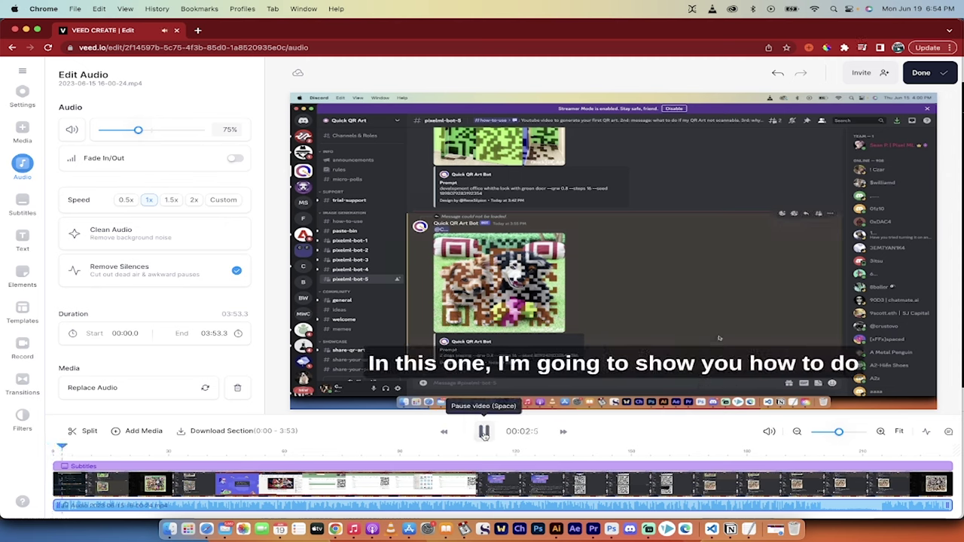
click(484, 432)
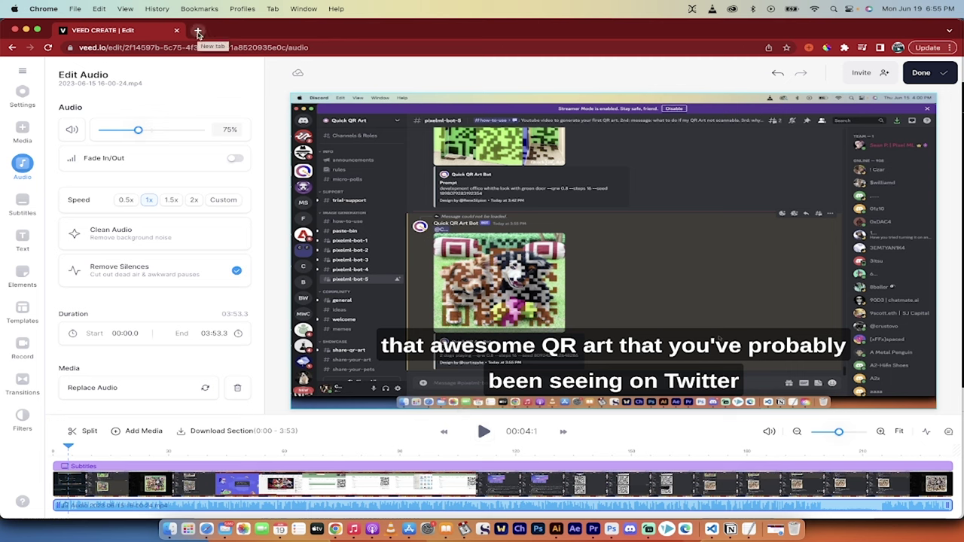
- Load veed.io in a new Chrome tab
click(197, 32)
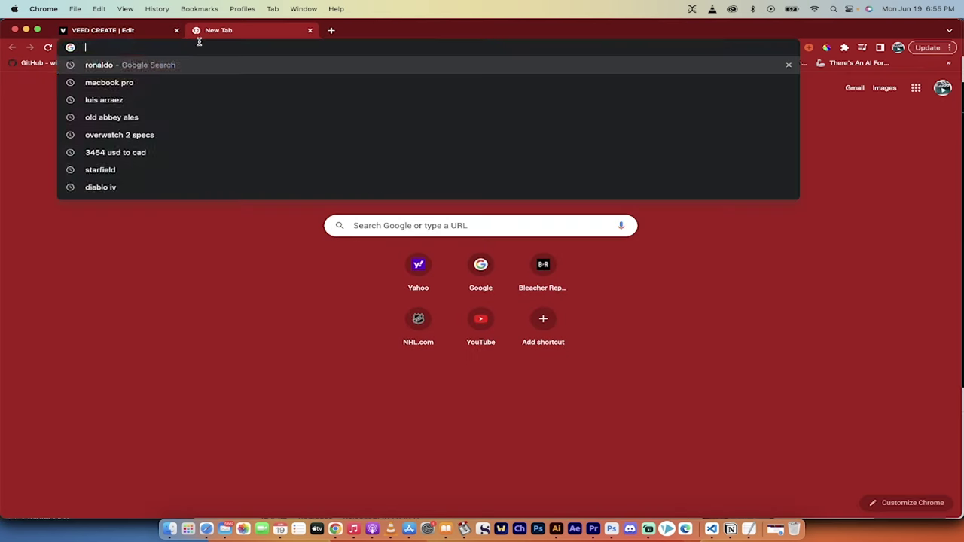
text(veed.io)
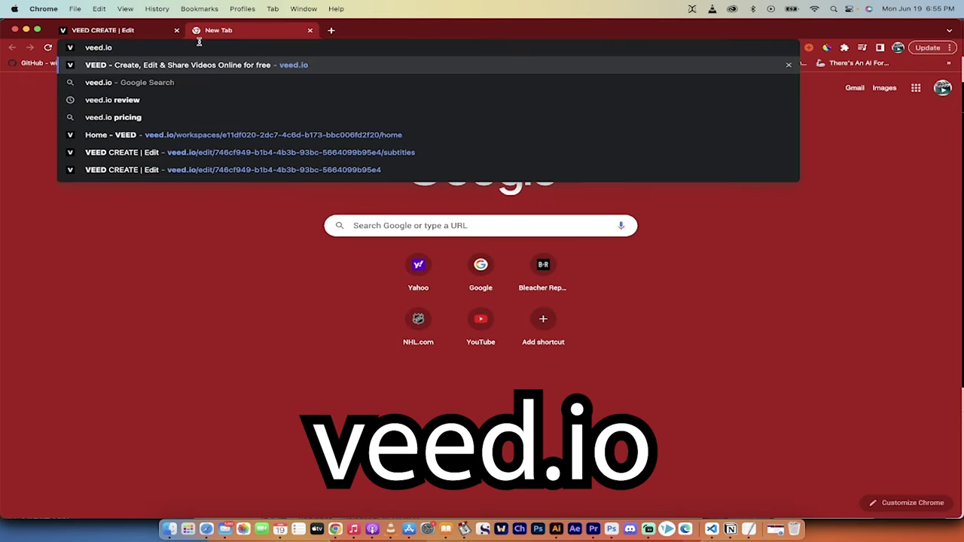
key(Return)
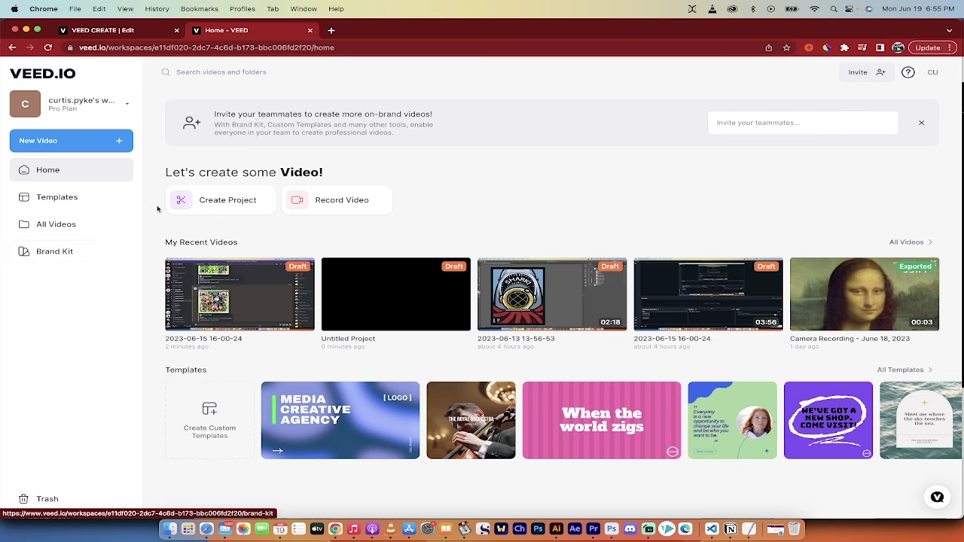
- Show the New Video dropdown from the VEED dashboard sidebar
click(65, 140)
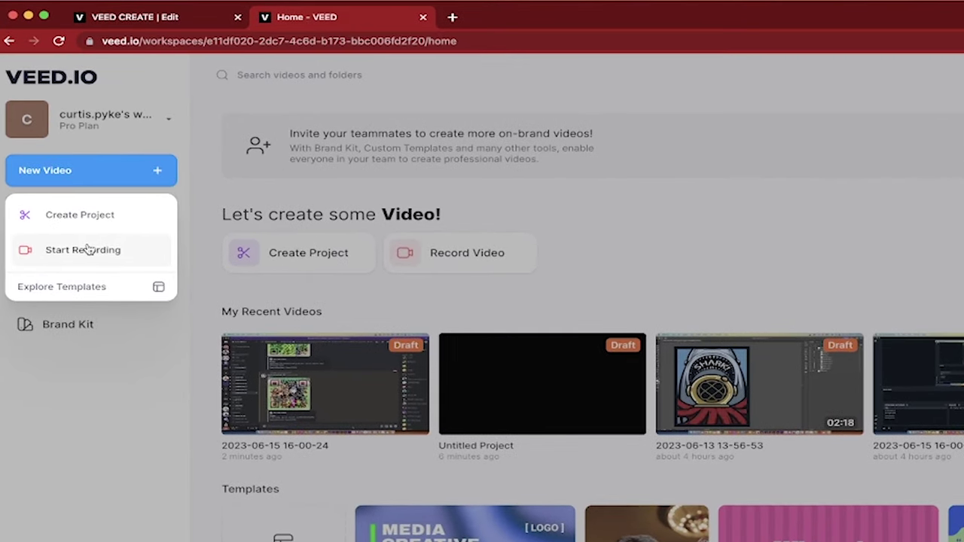
- Back out of the screen recorder and create a new project from the New Video menu
click(87, 249)
click(8, 41)
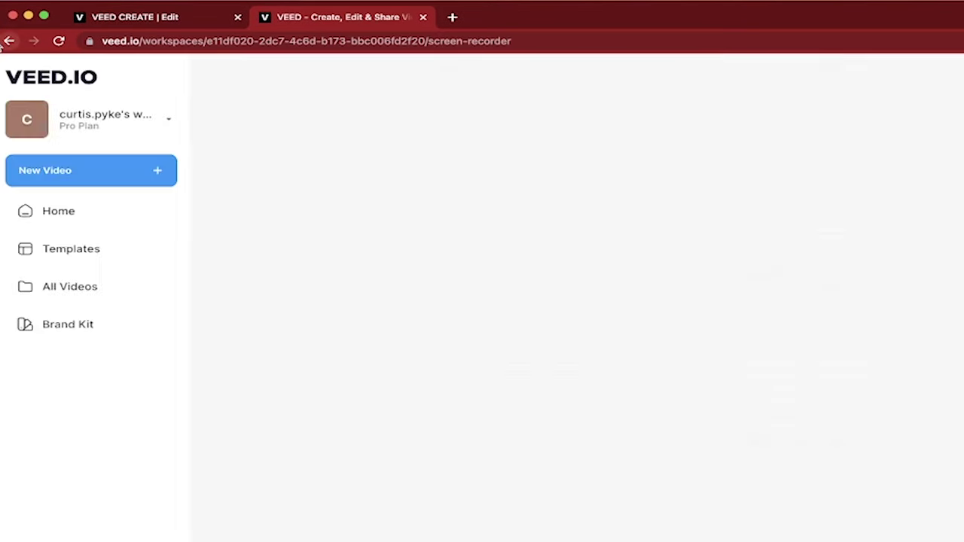
click(78, 177)
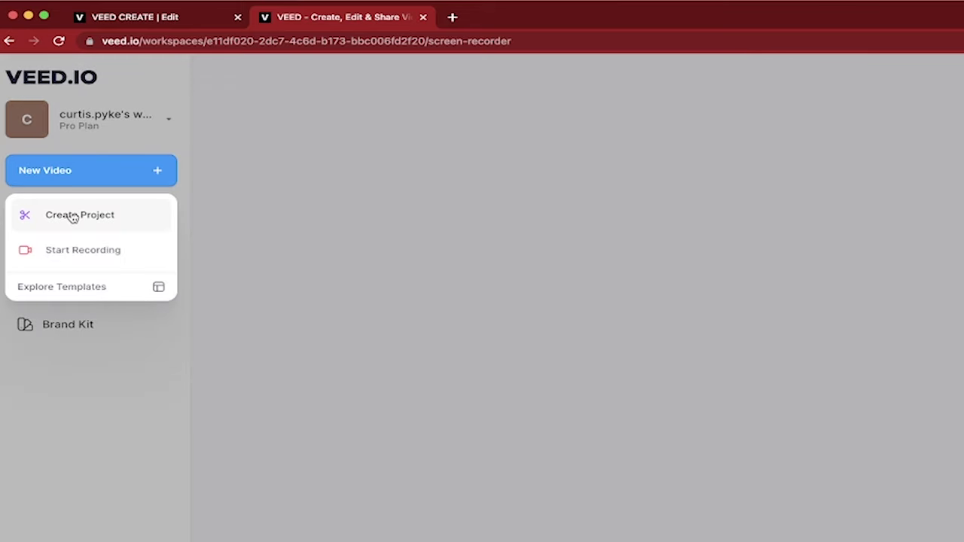
click(73, 217)
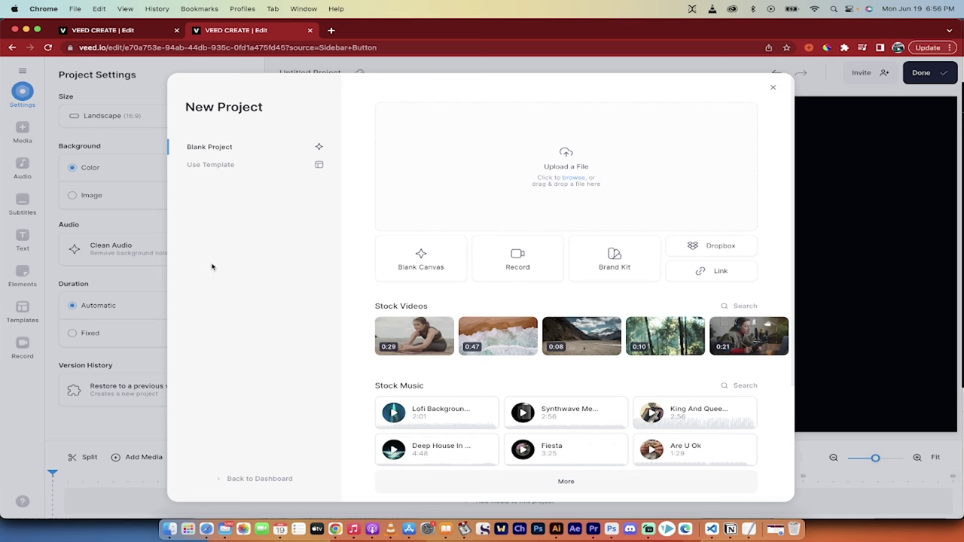
- Browse the template gallery, then settle on Blank Project's upload options
click(213, 165)
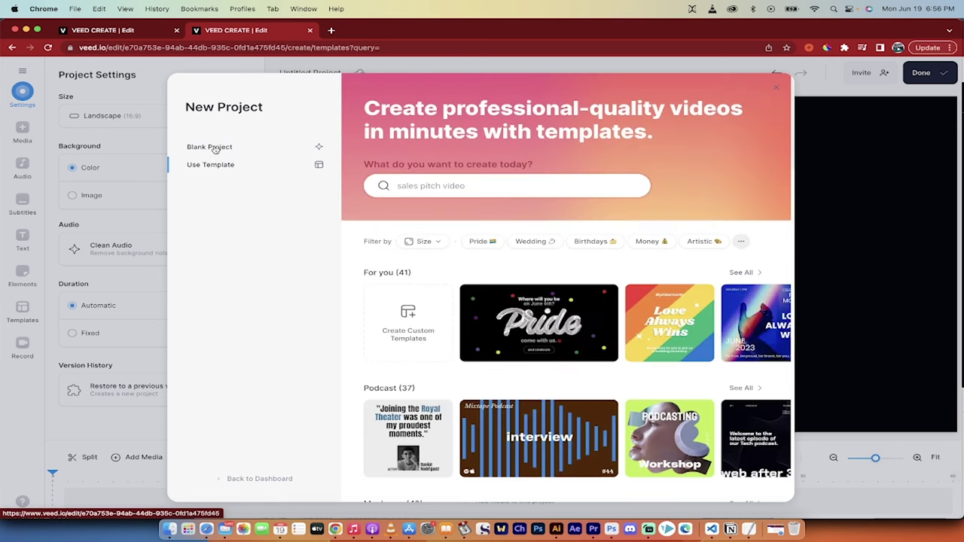
click(215, 148)
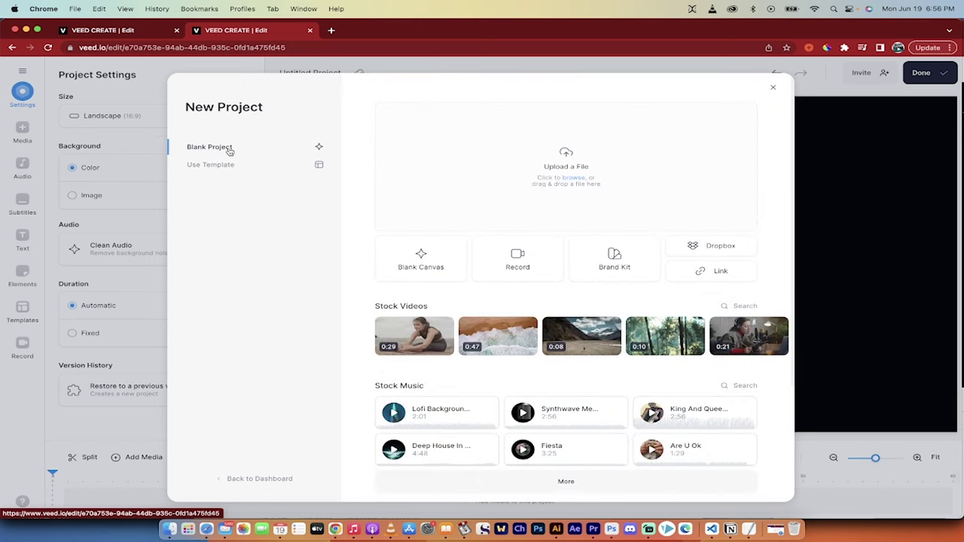
click(228, 166)
scroll(449, 368, down, 15)
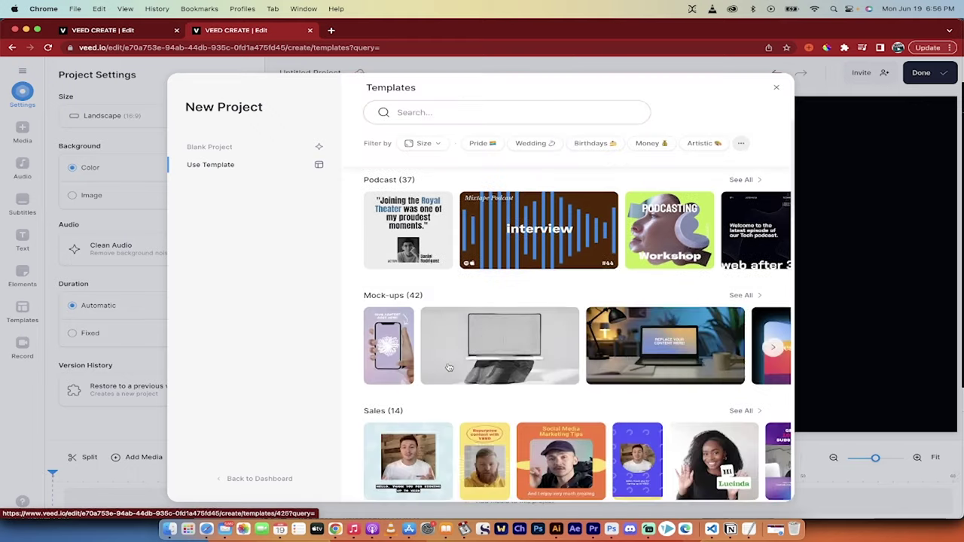
scroll(448, 368, down, 10)
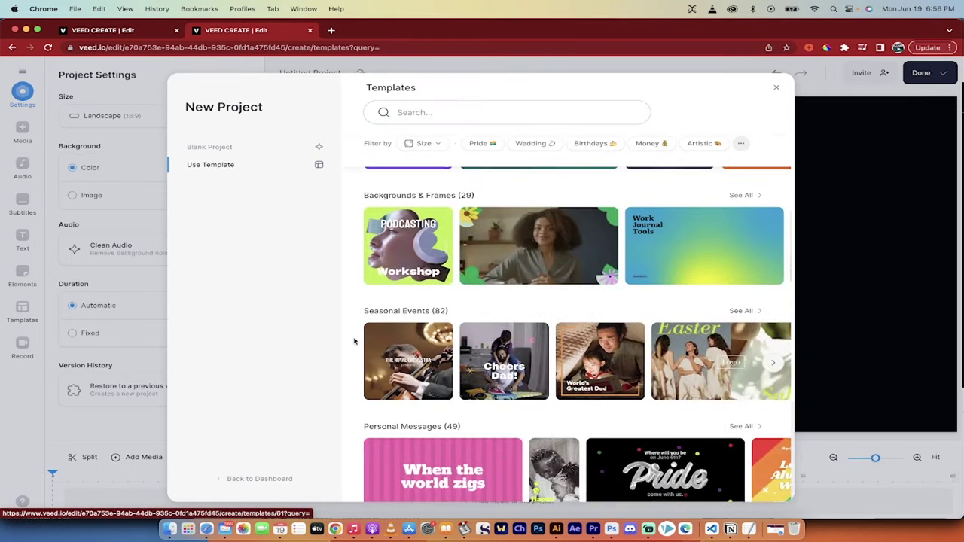
scroll(355, 339, down, 5)
scroll(355, 339, up, 20)
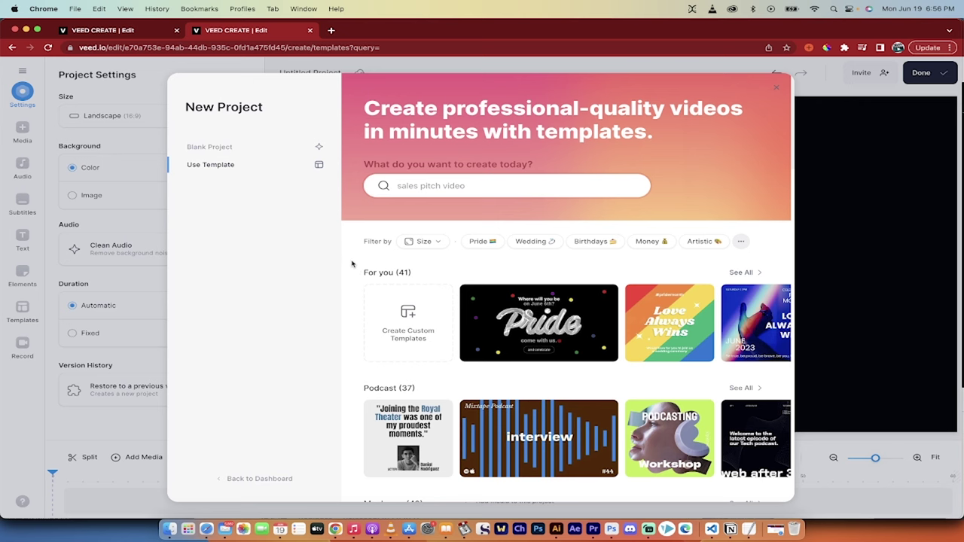
click(215, 148)
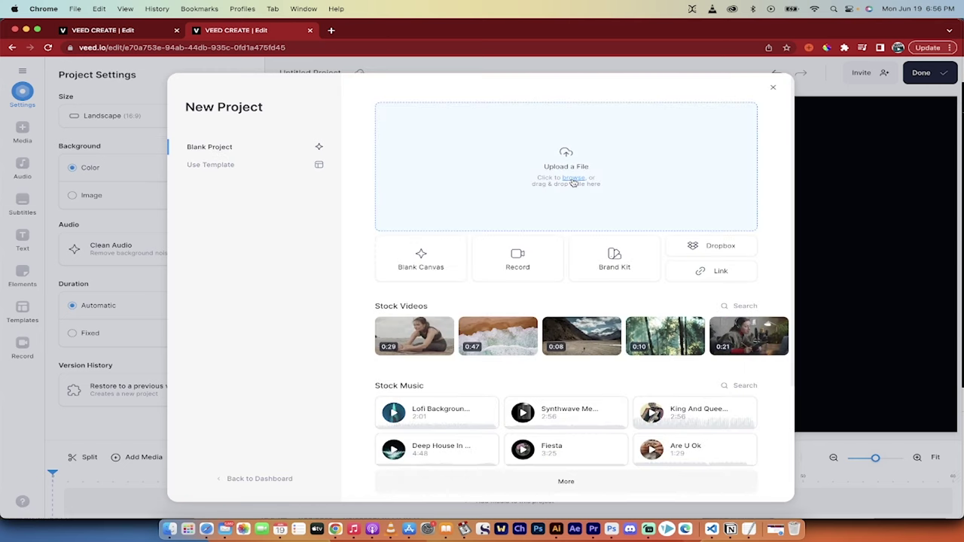
scroll(376, 339, down, 1)
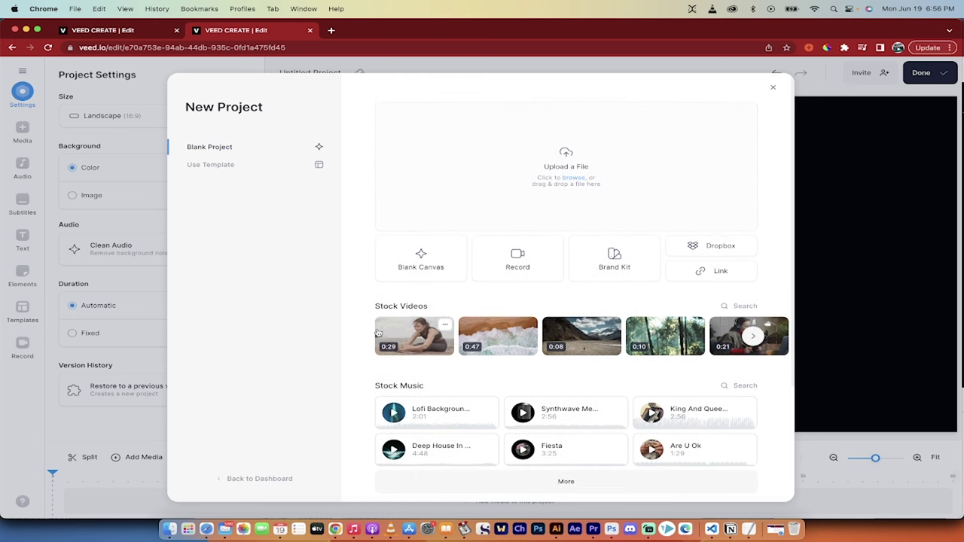
click(168, 532)
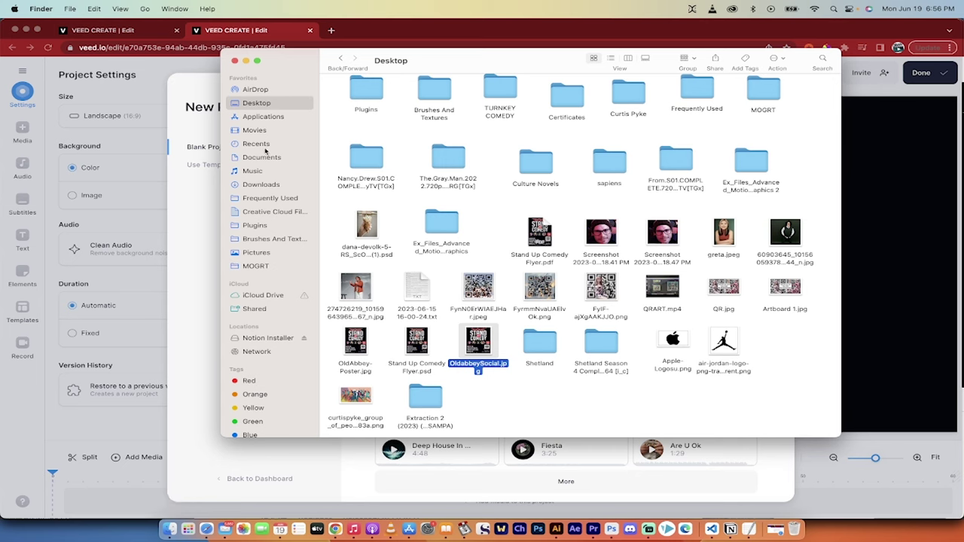
click(256, 132)
click(443, 278)
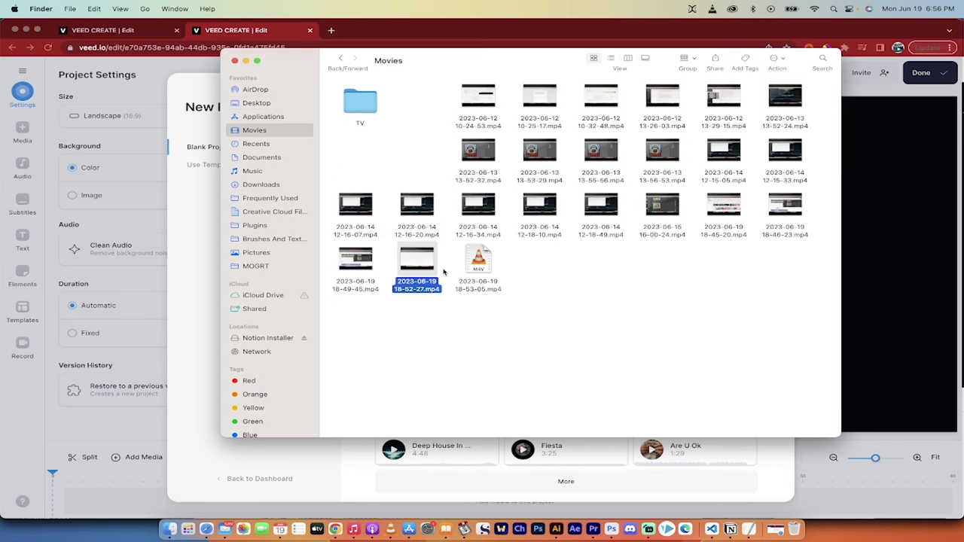
drag(659, 229, 581, 256)
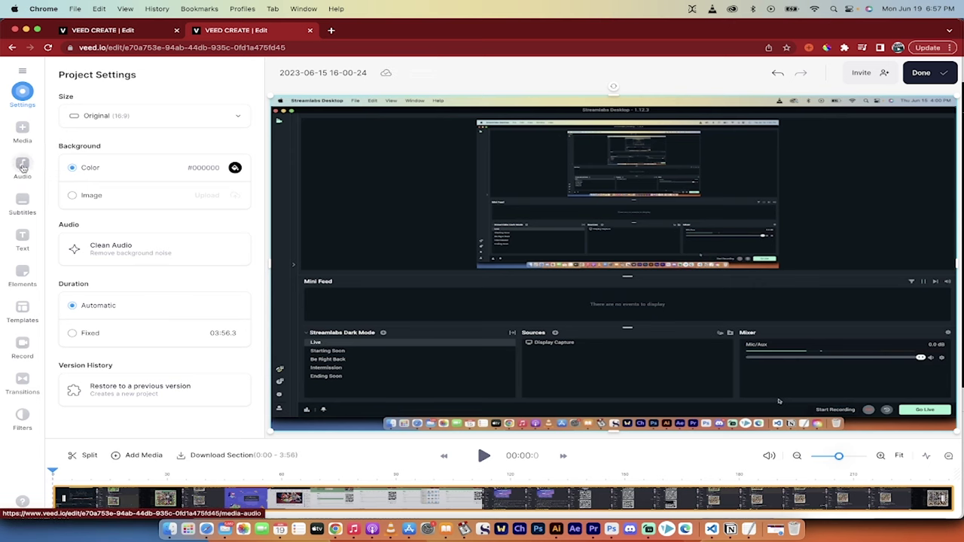
- Bring up the Add subtitles panel from VEED's Subtitles sidebar item
click(22, 204)
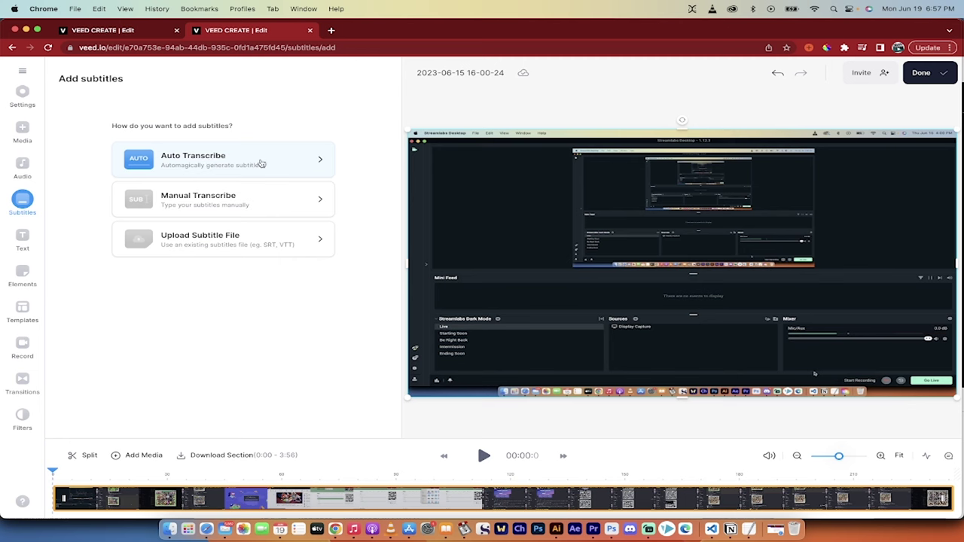
- Choose Auto Transcribe with English as the language and create the subtitles
click(262, 164)
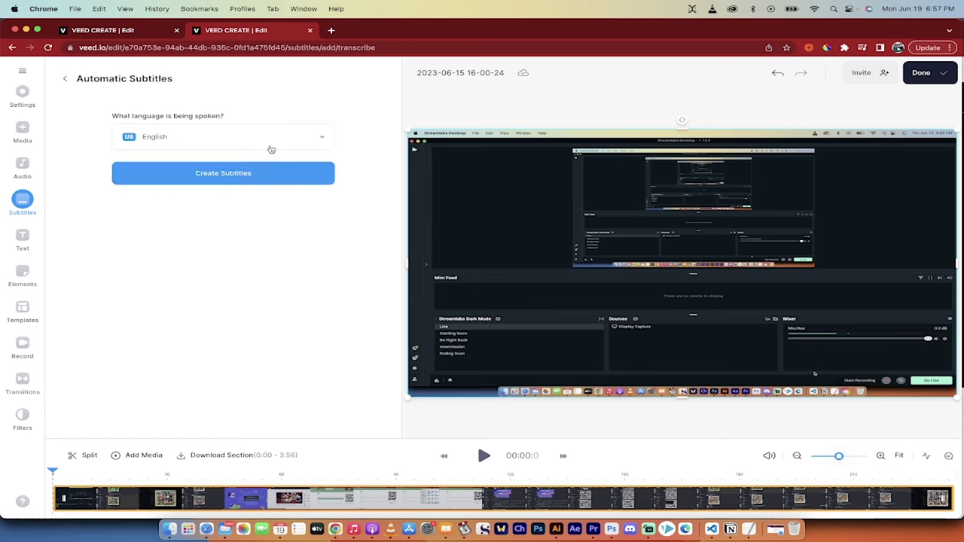
click(216, 143)
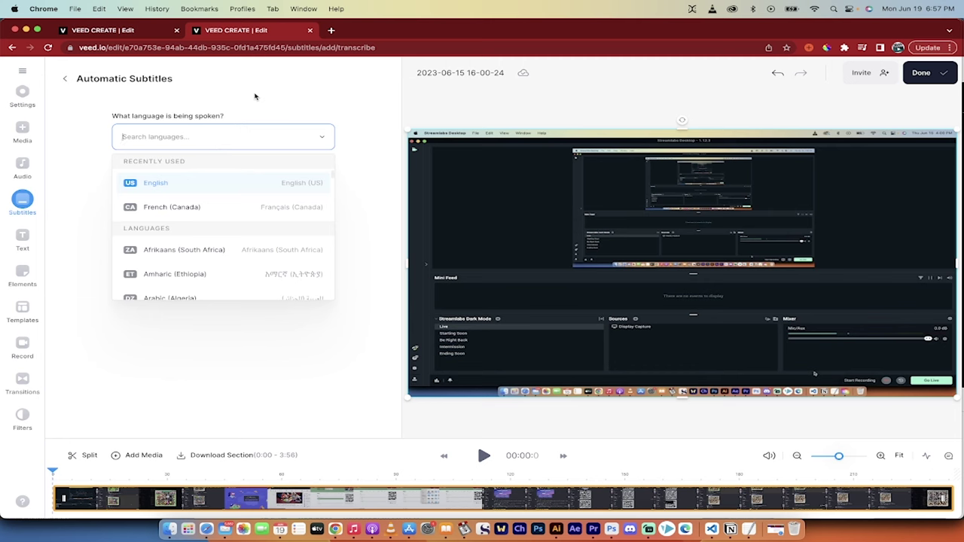
click(255, 97)
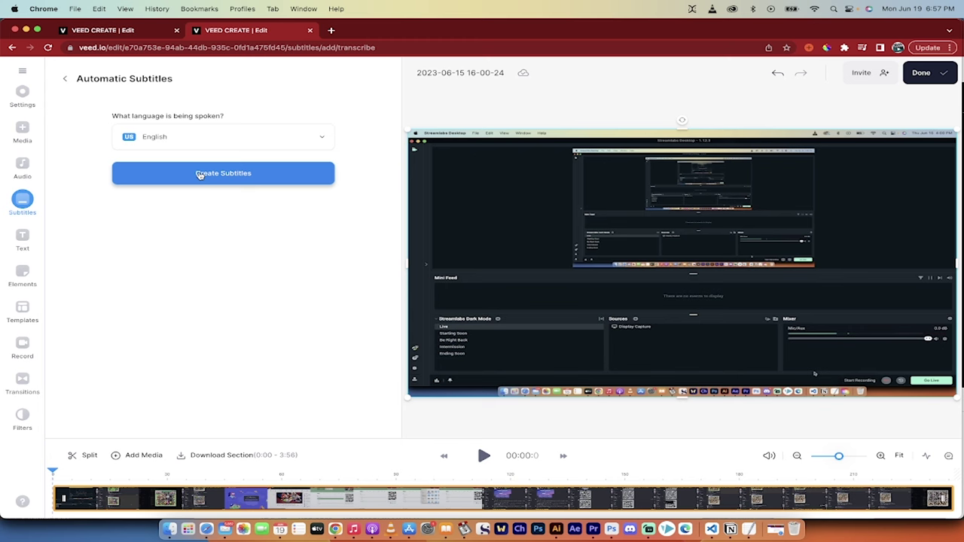
click(200, 174)
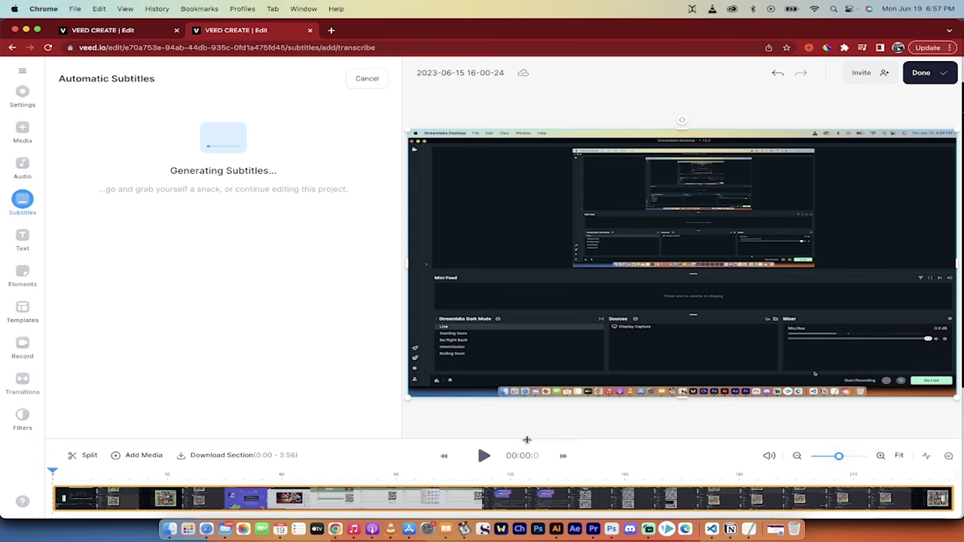
- Enlarge the timeline and scrub forward while the subtitles finish generating
drag(527, 439, 528, 404)
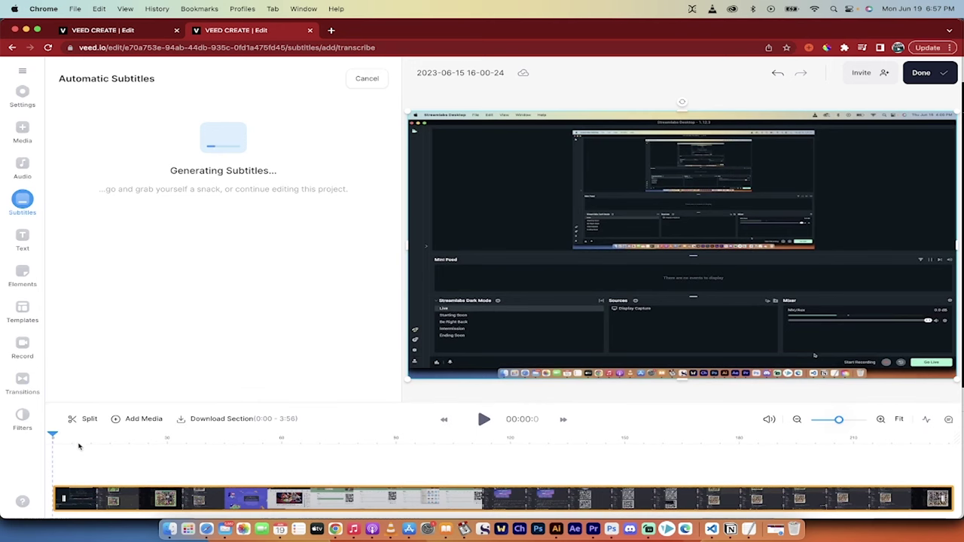
mouse_move(54, 435)
mouse_down()
mouse_move(299, 435)
mouse_move(50, 445)
mouse_up()
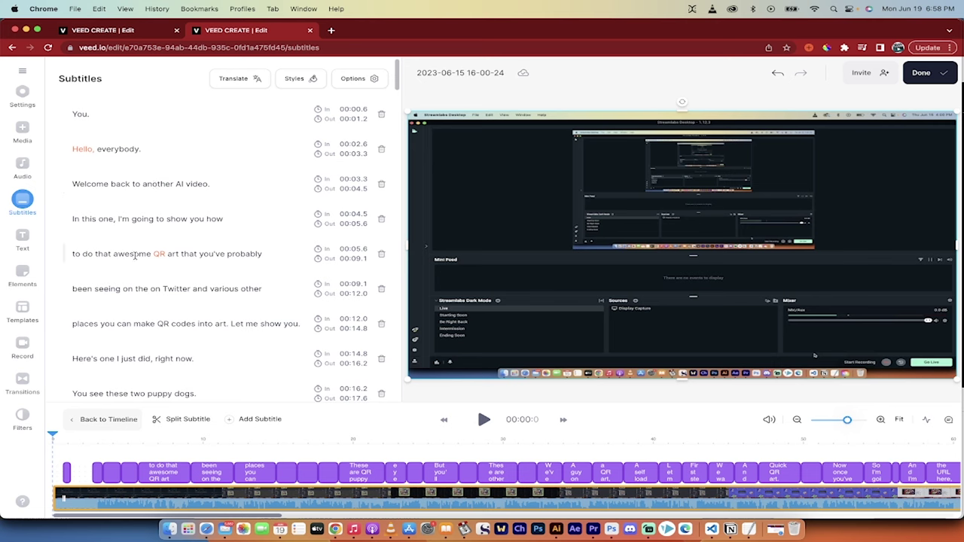
- Play and pause the video to review the generated subtitles
mouse_move(160, 257)
key(space)
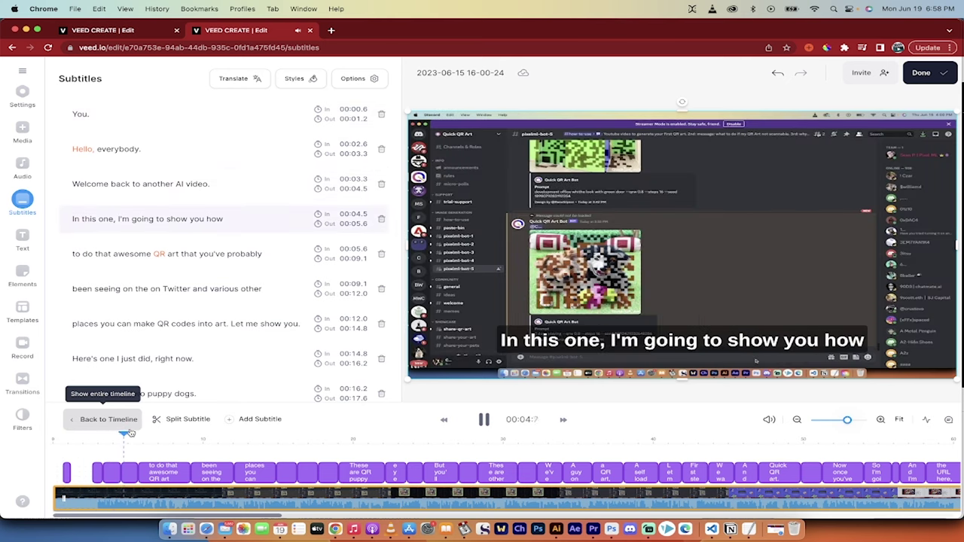
key(space)
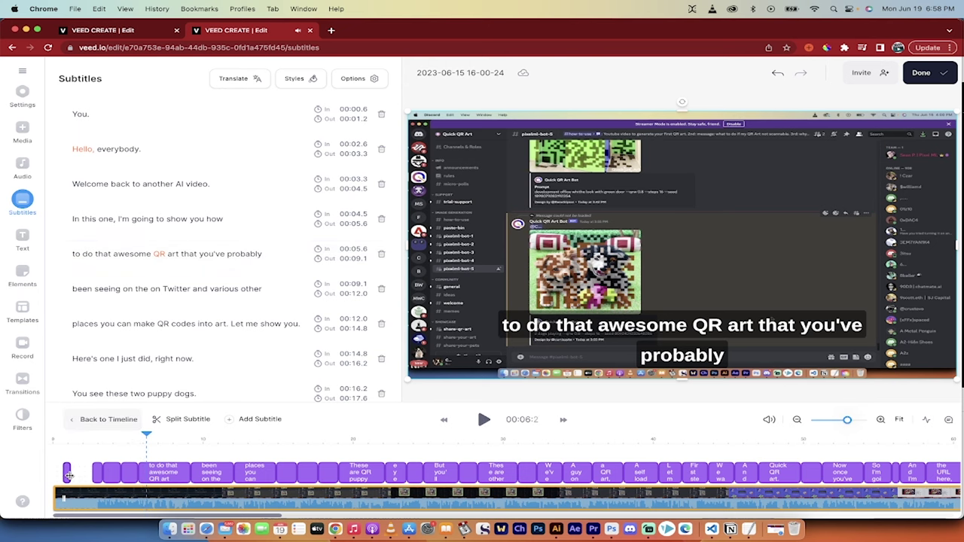
- Drag the video clip to start at 0:00 and return the playhead to the start
click(83, 494)
drag(85, 493, 98, 497)
drag(78, 436, 127, 437)
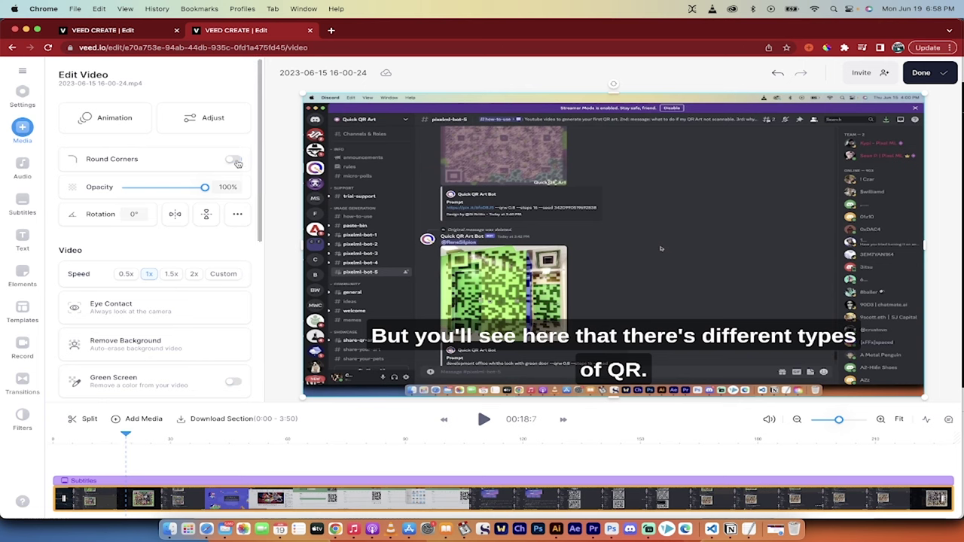
click(230, 162)
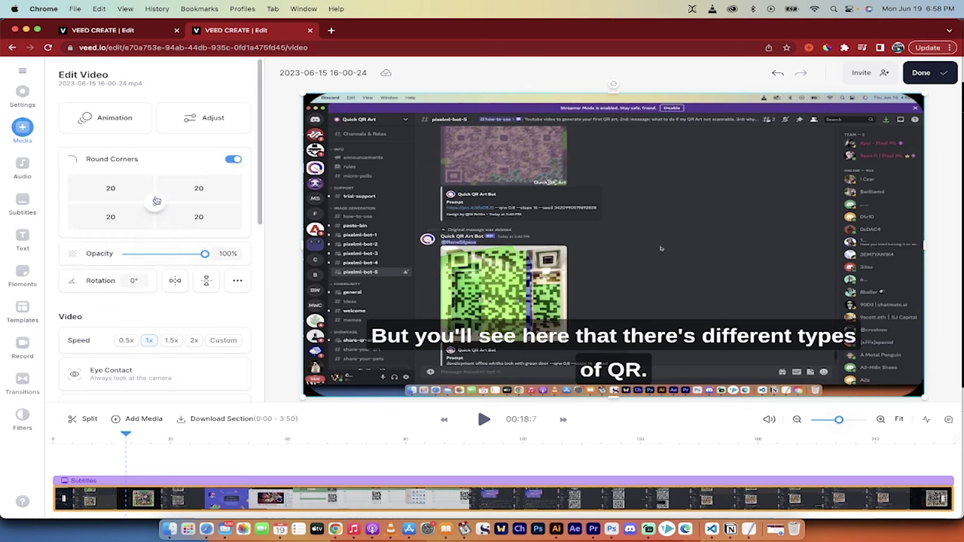
click(232, 163)
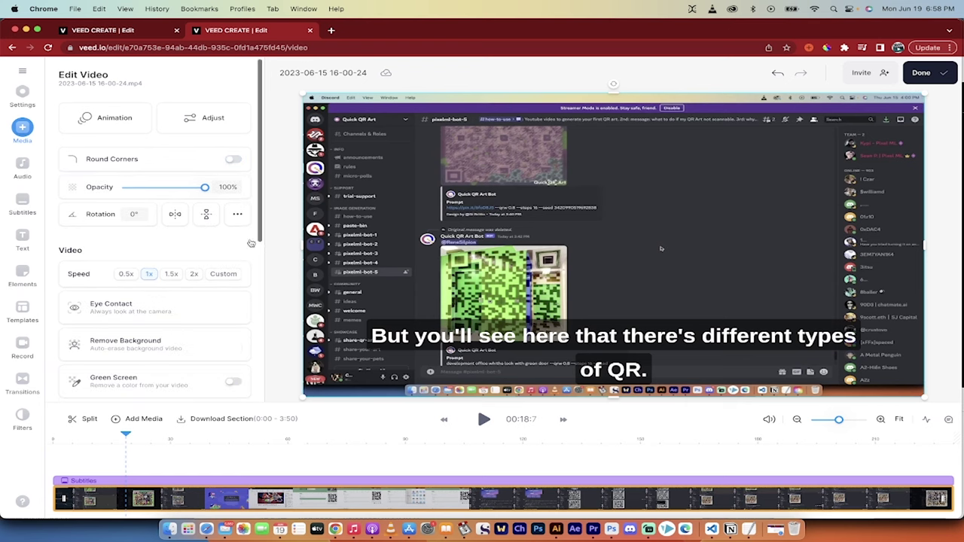
drag(259, 242, 264, 279)
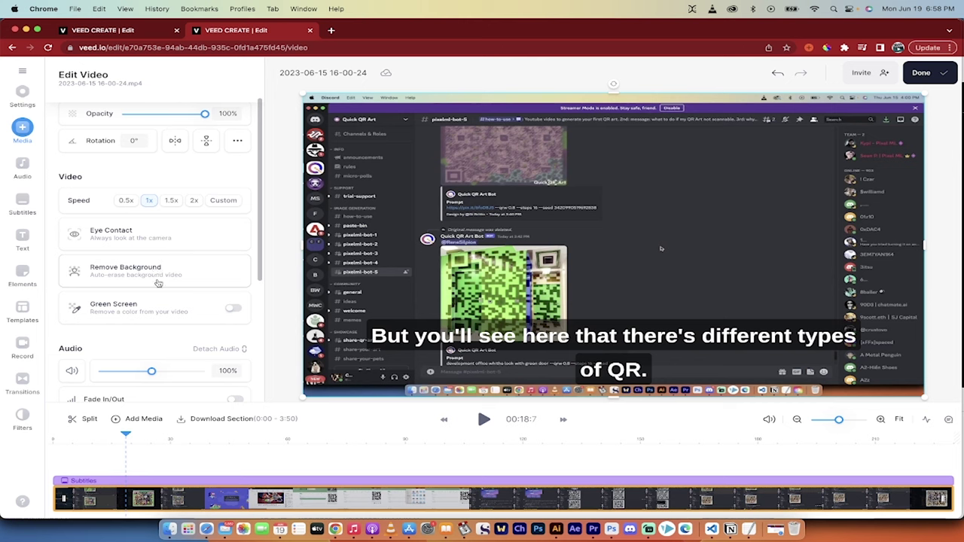
scroll(158, 282, down, 1)
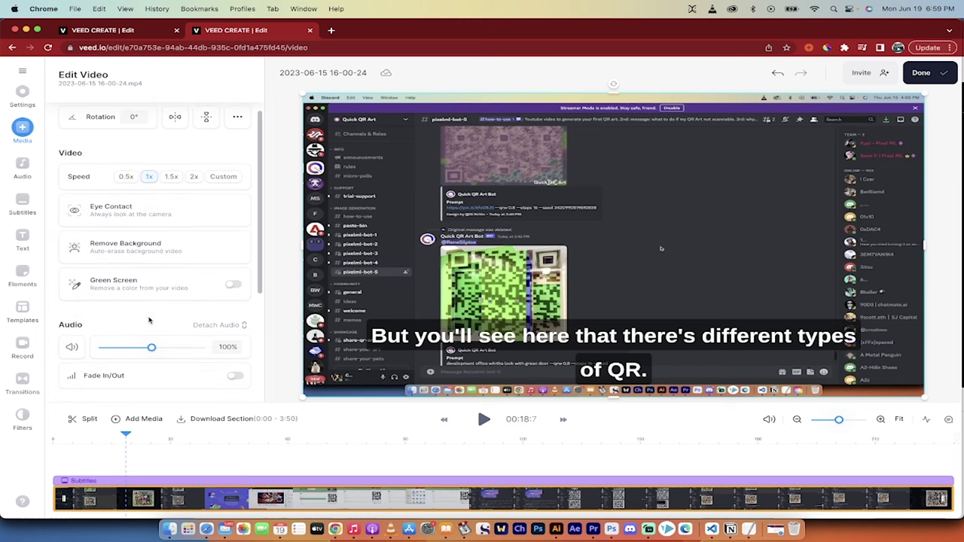
scroll(150, 316, down, 1)
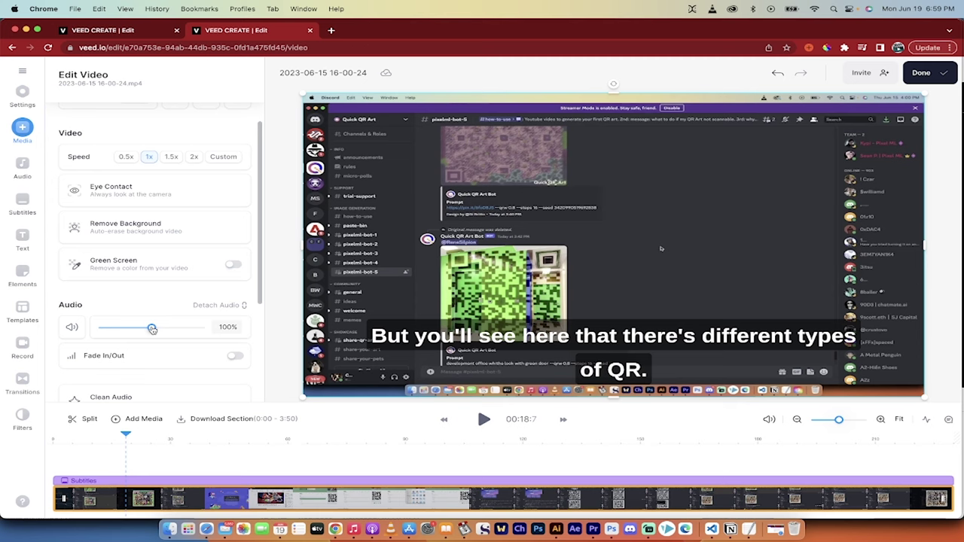
mouse_move(152, 329)
mouse_down()
mouse_move(169, 330)
mouse_move(150, 329)
mouse_up()
scroll(195, 239, up, 2)
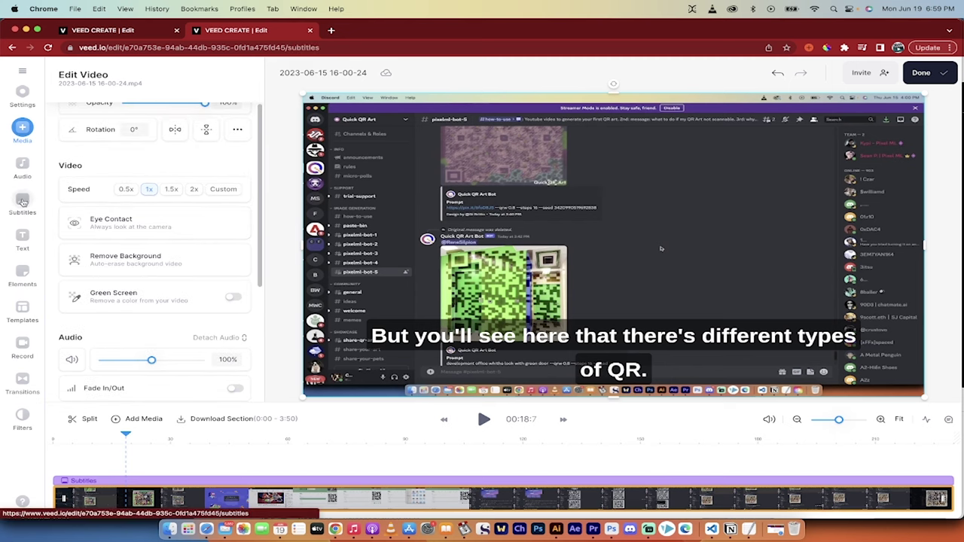
- Return to the Subtitles list showing the timed caption lines
click(31, 204)
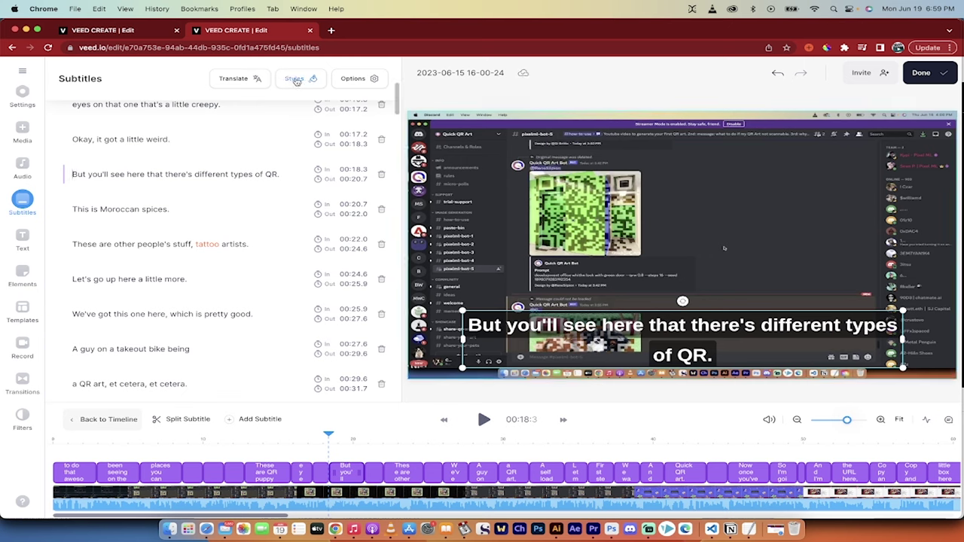
- Browse the preset caption styles and preview the Waweru preset from the start of the video
click(296, 80)
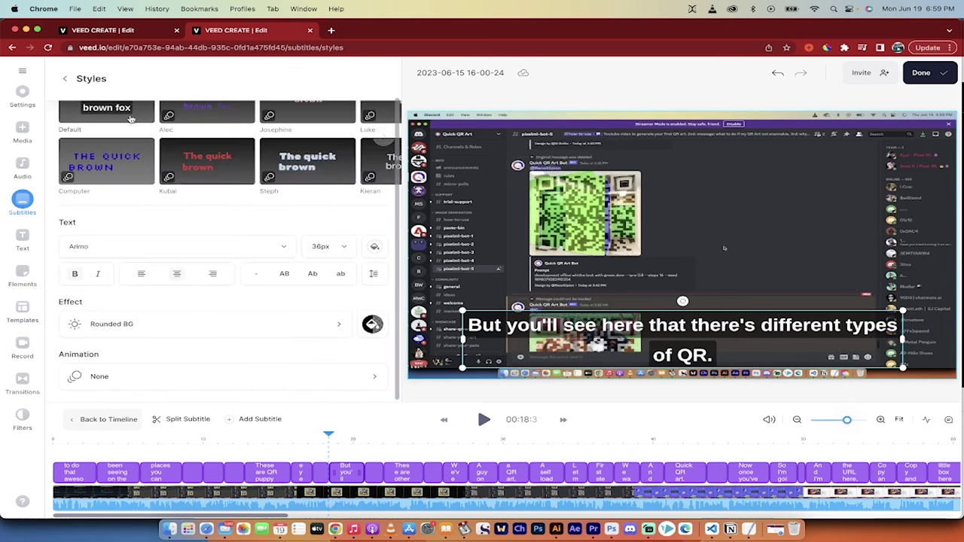
scroll(131, 125, up, 2)
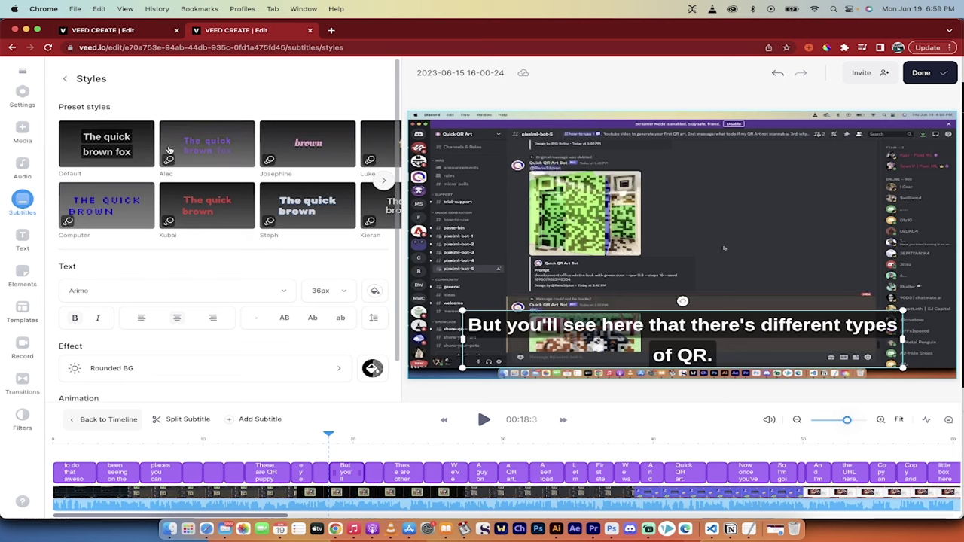
scroll(249, 162, right, 3)
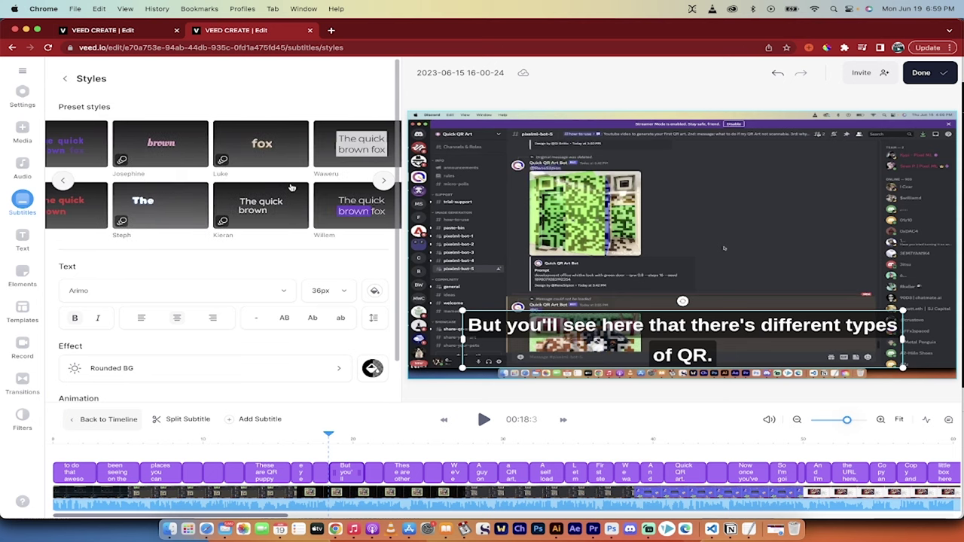
scroll(291, 187, right, 2)
click(246, 150)
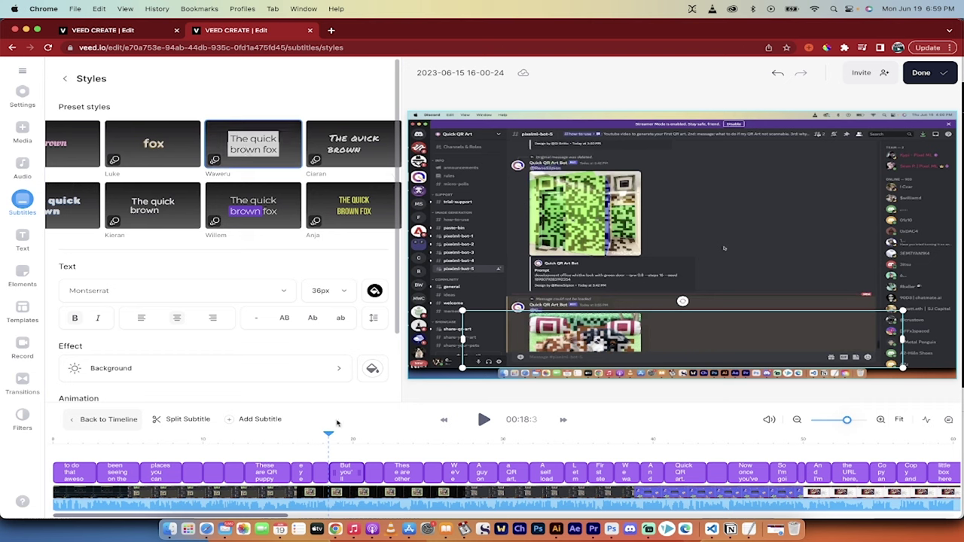
drag(333, 437, 33, 439)
key(space)
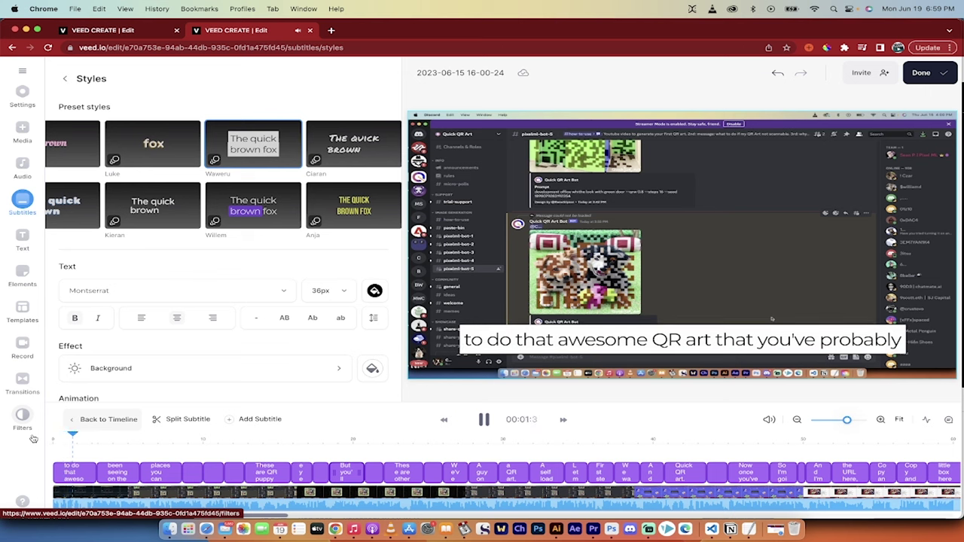
key(space)
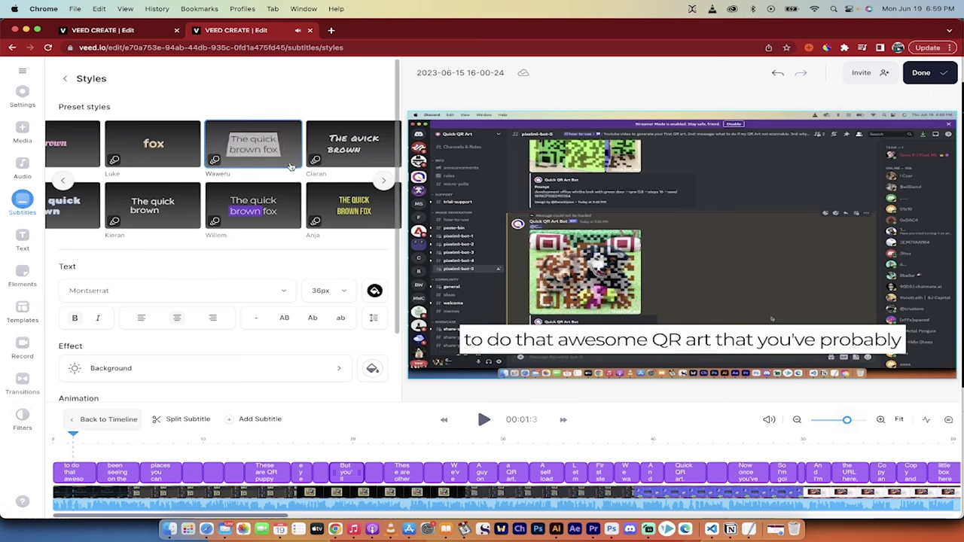
- Try Ciaran and Anja, settle on the Willem preset, then bring up the Animation row
click(332, 154)
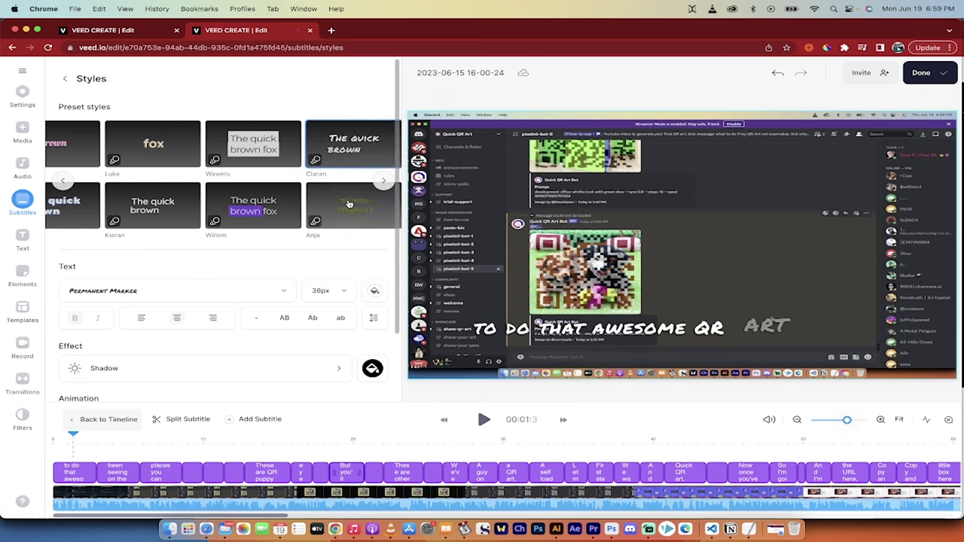
click(357, 212)
click(253, 206)
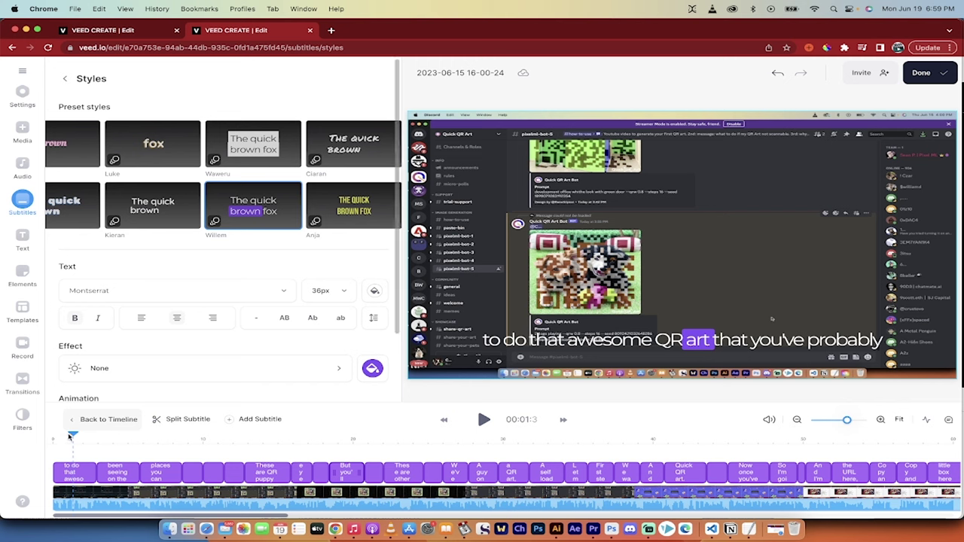
drag(68, 437, 47, 438)
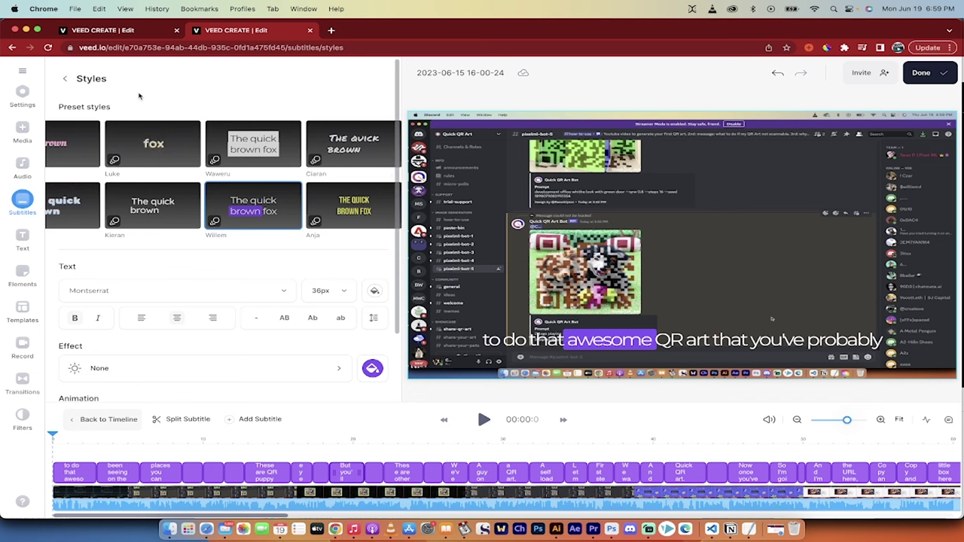
click(65, 79)
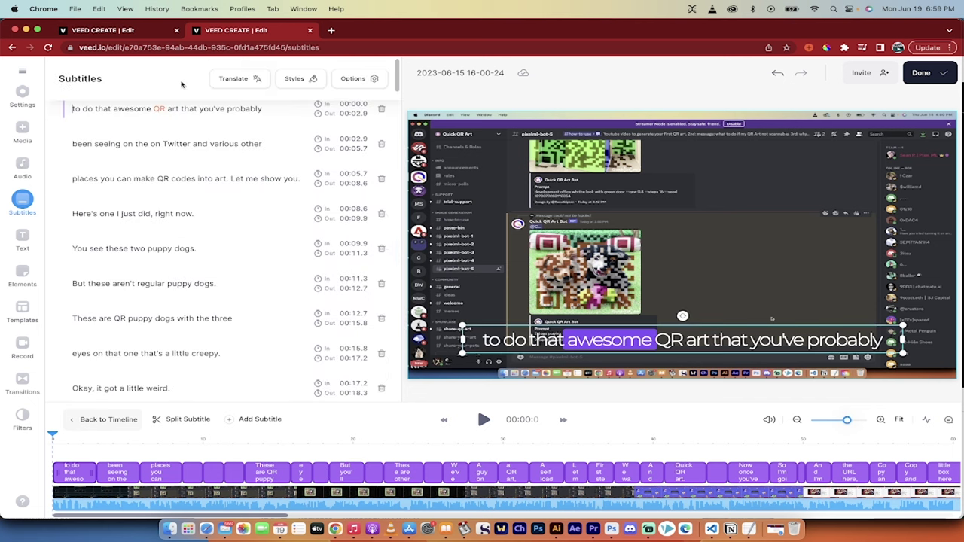
click(286, 83)
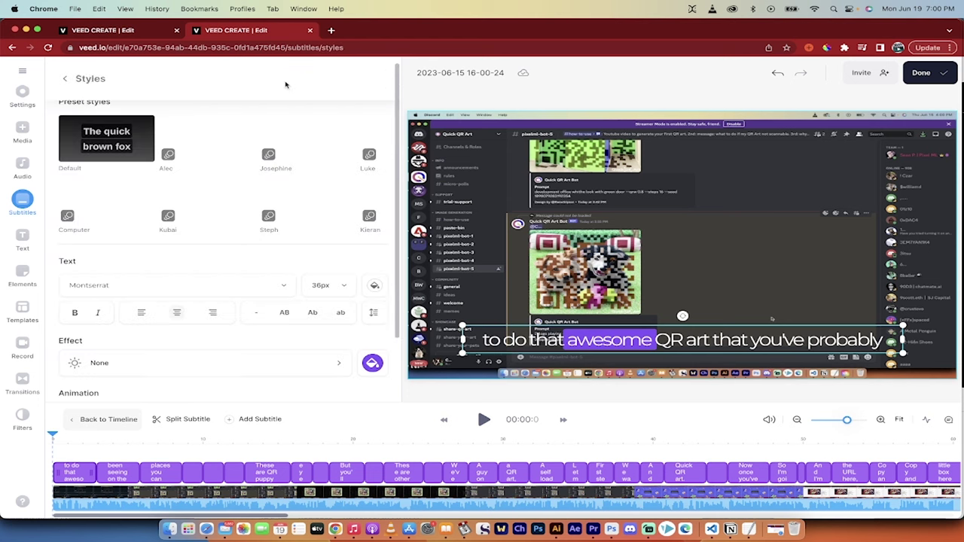
scroll(168, 257, down, 2)
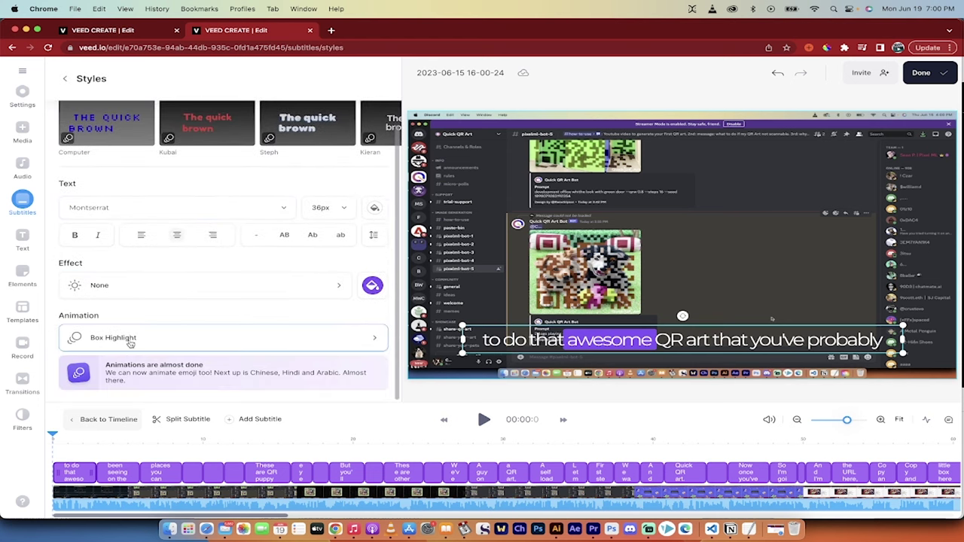
- Preview Box Highlight, then set the word animation to Karaoke and check it around 0:09
click(132, 340)
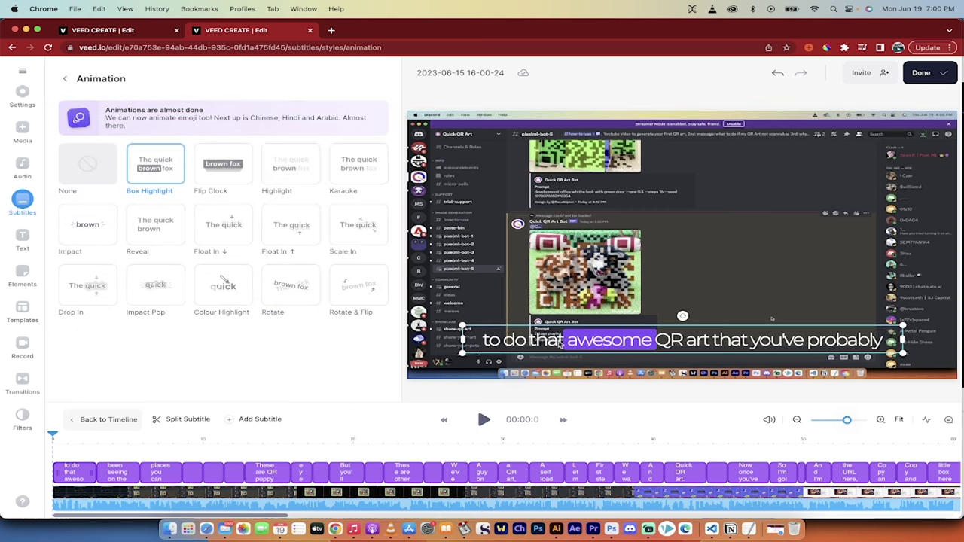
key(space)
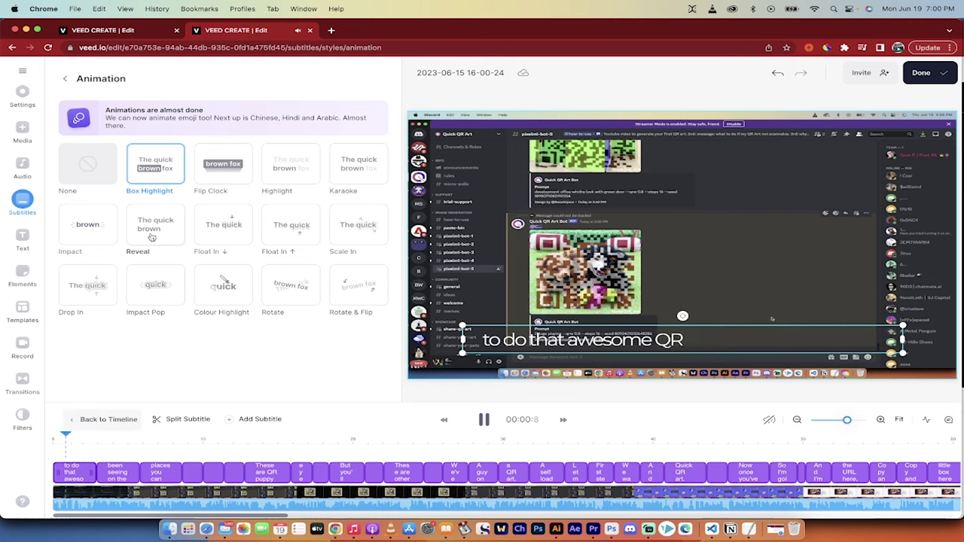
click(296, 171)
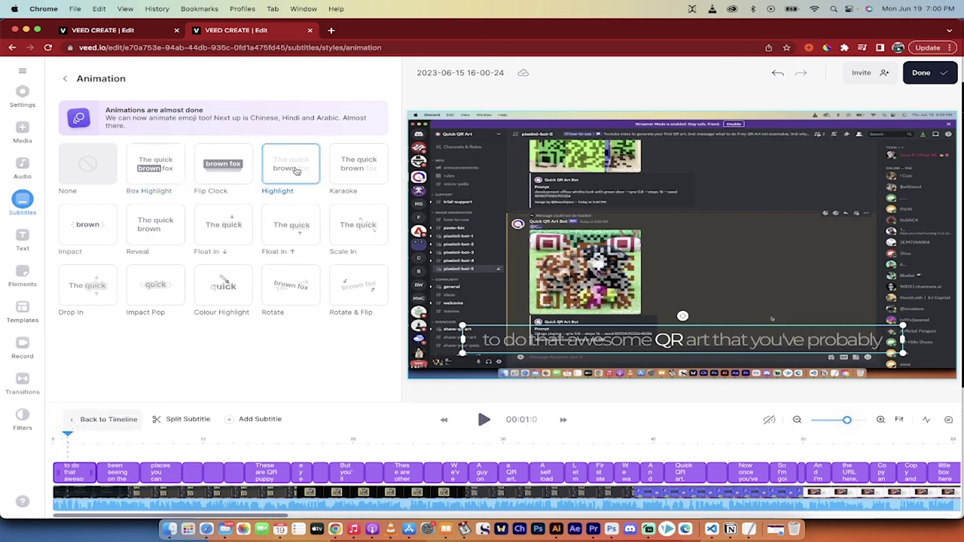
click(364, 167)
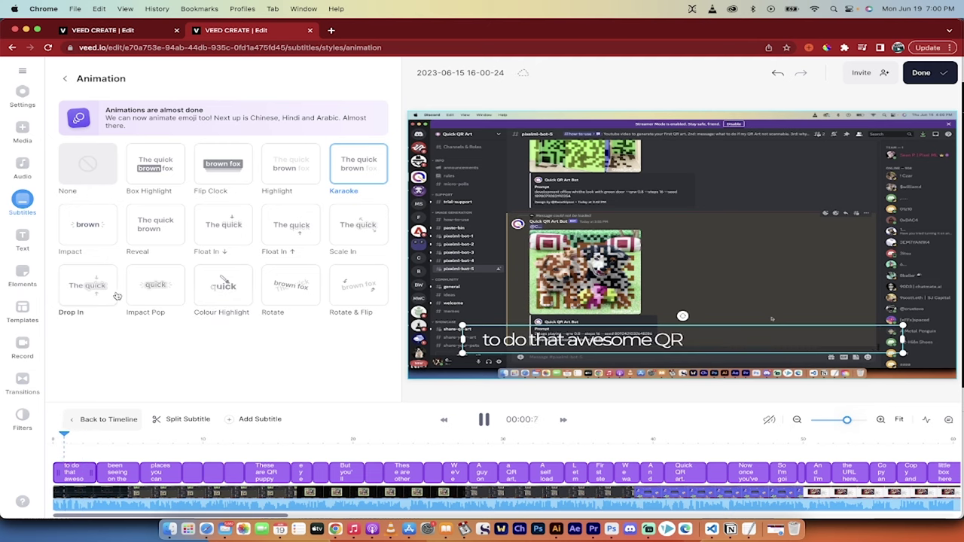
drag(90, 437, 194, 441)
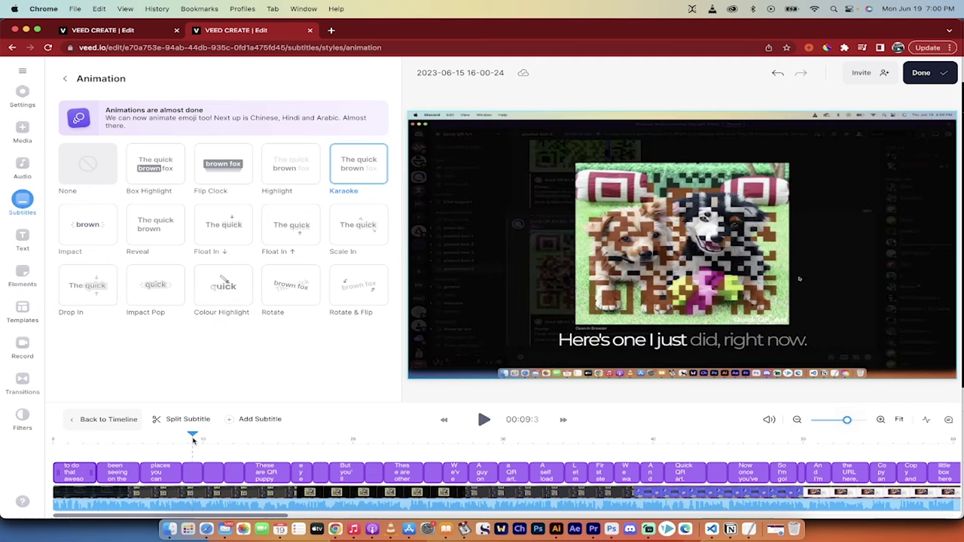